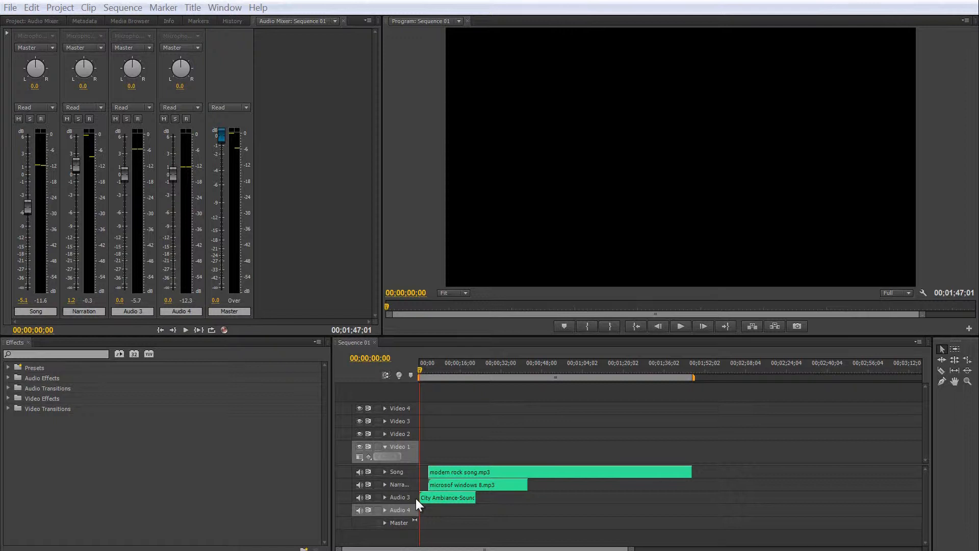
- Play the opening seconds of the sequence and examine the track levels in the Audio Mixer
{"action": "left_click", "coordinate": [427, 511]}
{"action": "key", "text": "space"}
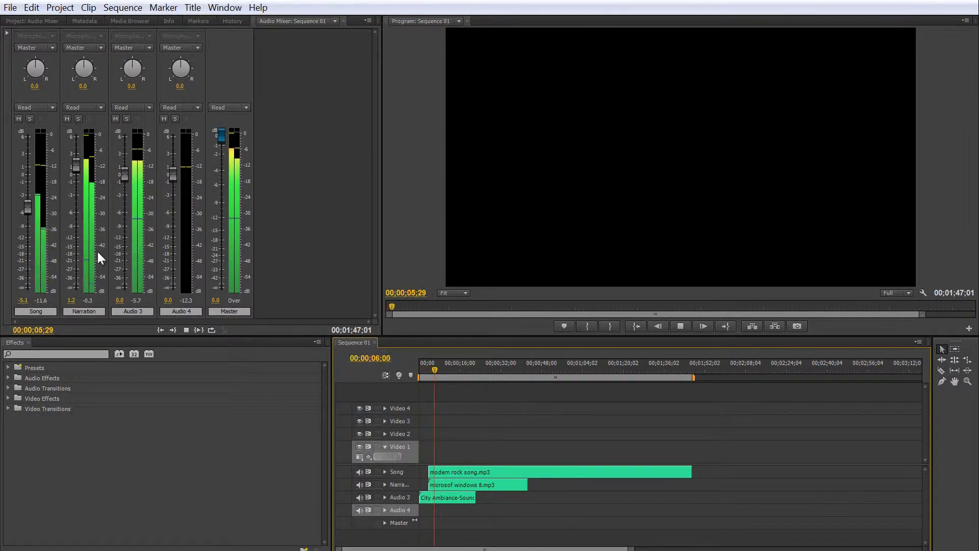
{"action": "key", "text": "space"}
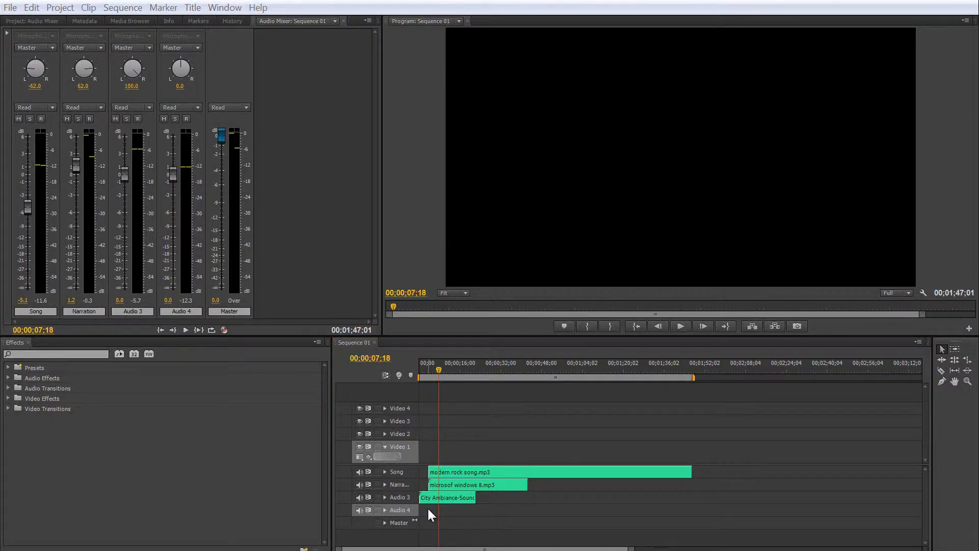
{"action": "right_click", "coordinate": [396, 475]}
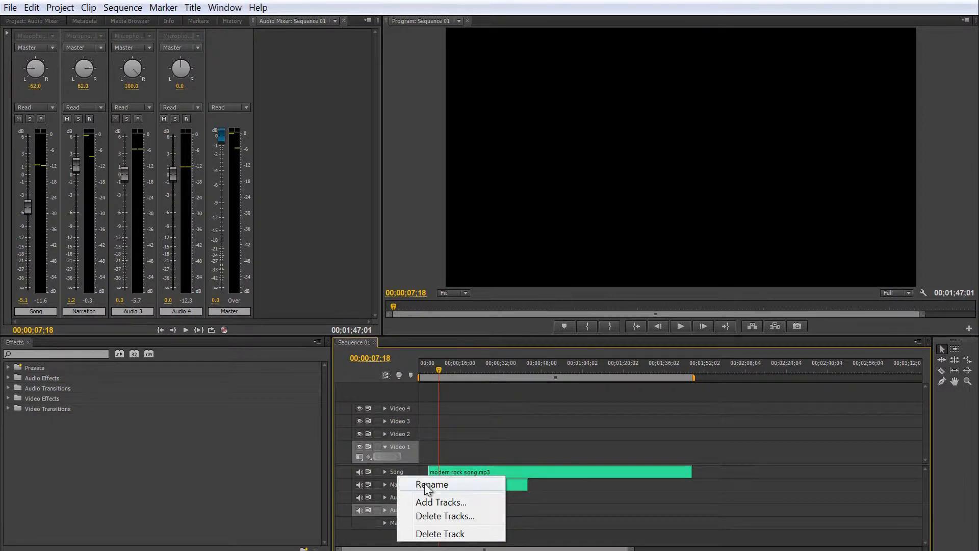
{"action": "left_click", "coordinate": [336, 458]}
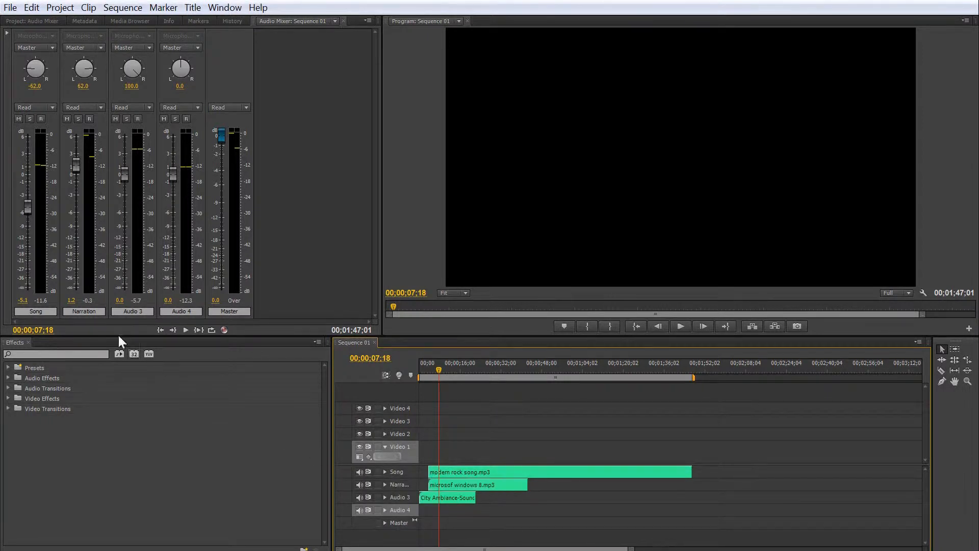
{"action": "double_click", "coordinate": [52, 310]}
- Pan the Song track to -62, the Narration track to 62 and the Audio 3 track to 100
{"action": "left_click_drag", "start_coordinate": [35, 62], "coordinate": [34, 56]}
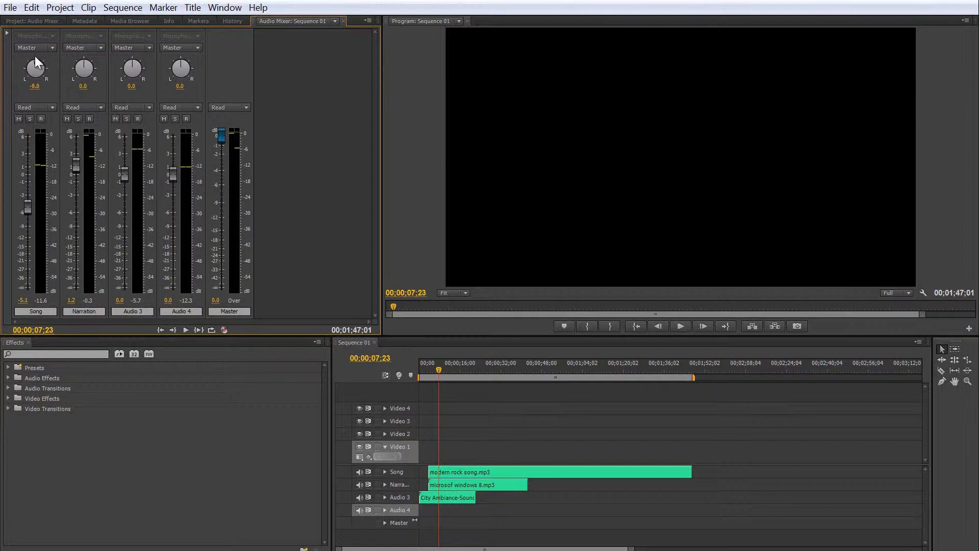
{"action": "left_click_drag", "start_coordinate": [26, 67], "coordinate": [25, 72]}
{"action": "left_click_drag", "start_coordinate": [83, 69], "coordinate": [93, 67]}
{"action": "left_click_drag", "start_coordinate": [132, 62], "coordinate": [141, 42]}
- Play the sequence from the start to check the panned mix, stopping at about 12 seconds
{"action": "mouse_move", "coordinate": [434, 357]}
{"action": "left_mouse_down"}
{"action": "mouse_move", "coordinate": [433, 371]}
{"action": "mouse_move", "coordinate": [401, 375]}
{"action": "left_mouse_up"}
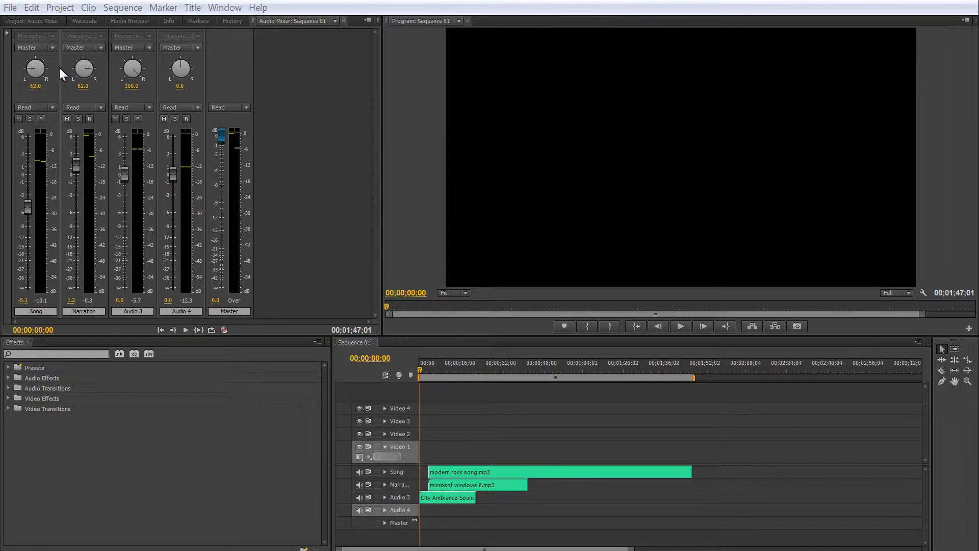
{"action": "left_click", "coordinate": [482, 411]}
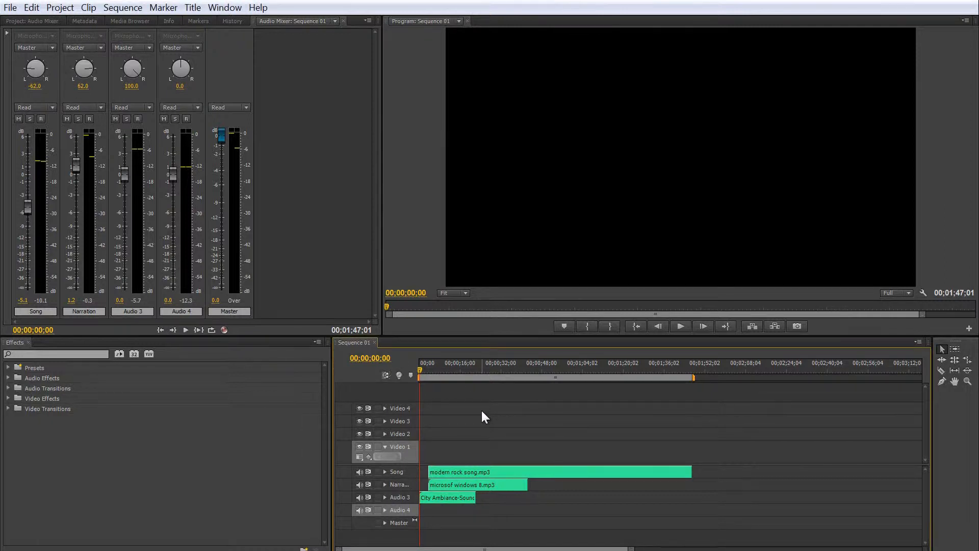
{"action": "key", "text": "space"}
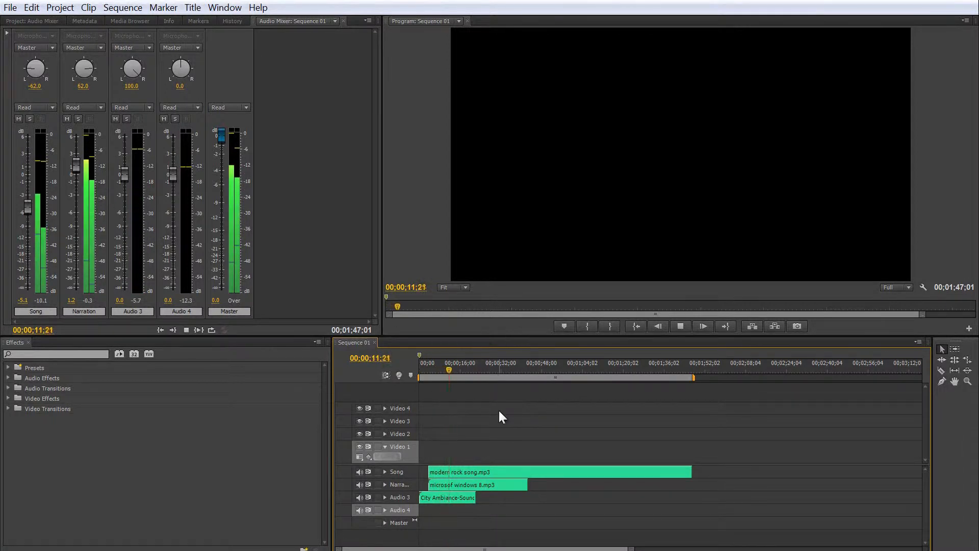
{"action": "key", "text": "space"}
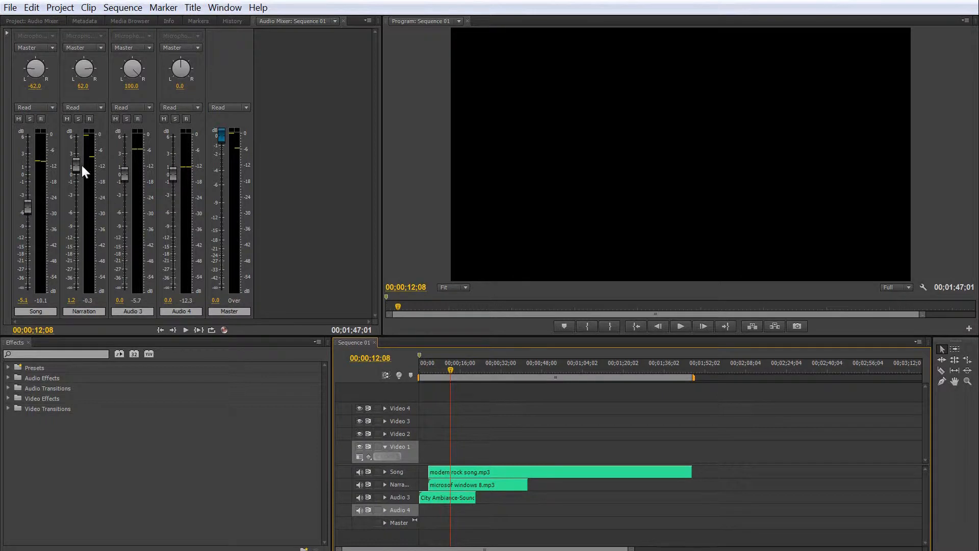
- Lower the Narration volume to -0.8 and the Song volume to -8.6, and play the sequence from the start
{"action": "left_click_drag", "start_coordinate": [76, 162], "coordinate": [72, 176]}
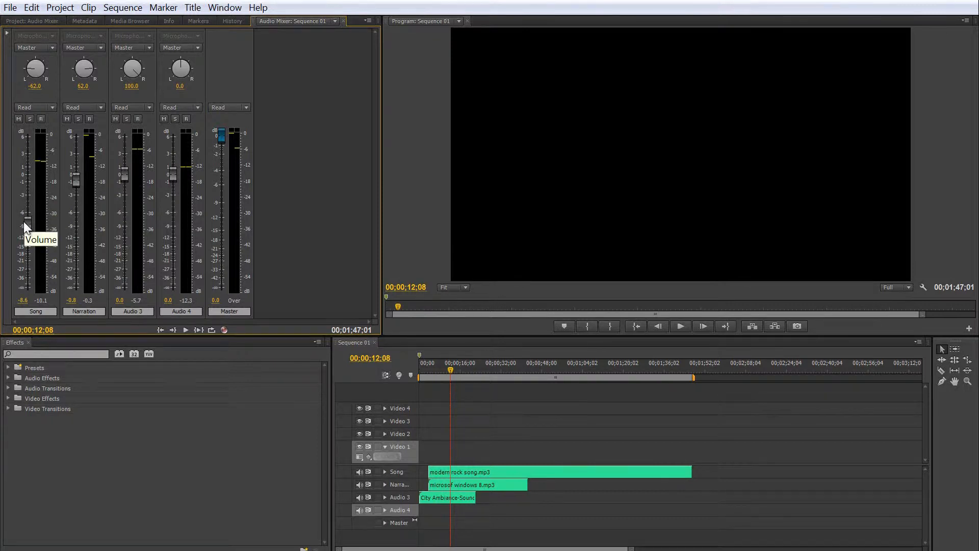
{"action": "left_click_drag", "start_coordinate": [449, 365], "coordinate": [394, 370]}
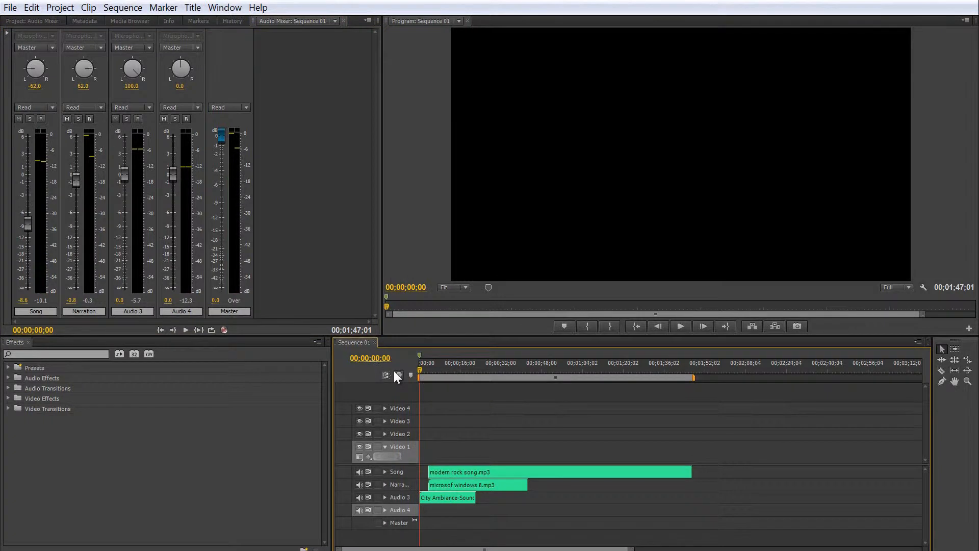
{"action": "key", "text": "space"}
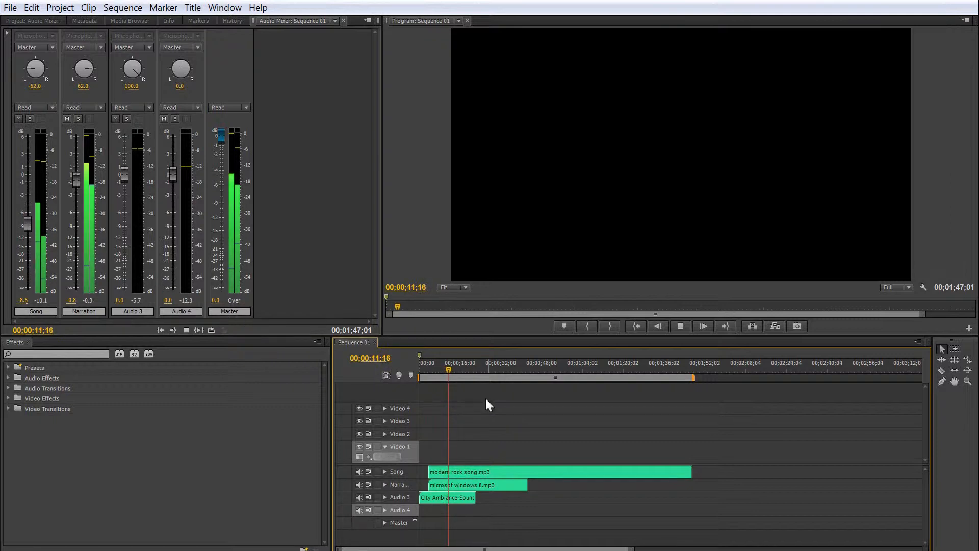
{"action": "key", "text": "space"}
- Set the Narration volume to -1.7 and the Song volume to -6.8, and play the mix from the start
{"action": "left_click", "coordinate": [76, 179]}
{"action": "left_click_drag", "start_coordinate": [76, 182], "coordinate": [76, 186]}
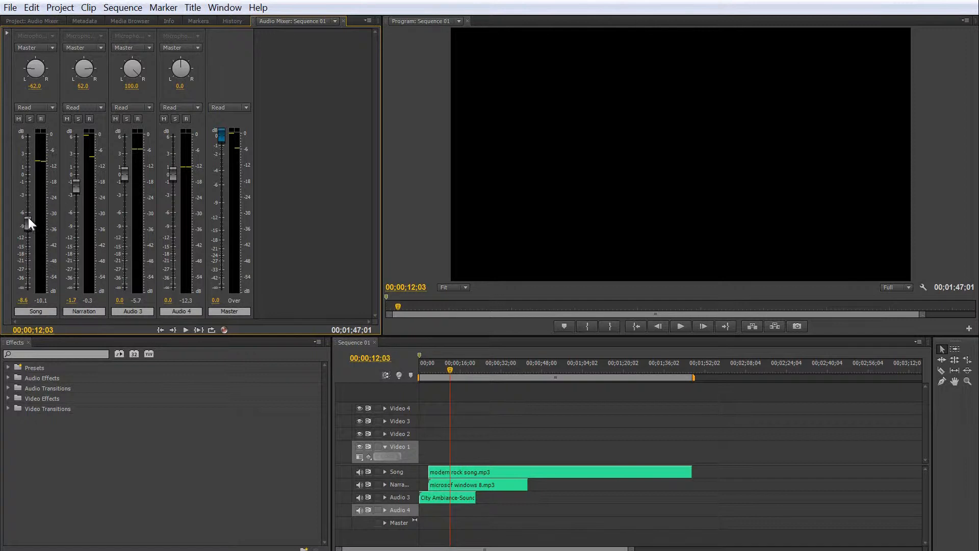
{"action": "left_click_drag", "start_coordinate": [26, 223], "coordinate": [27, 214]}
{"action": "left_click_drag", "start_coordinate": [449, 366], "coordinate": [414, 372]}
{"action": "key", "text": "space"}
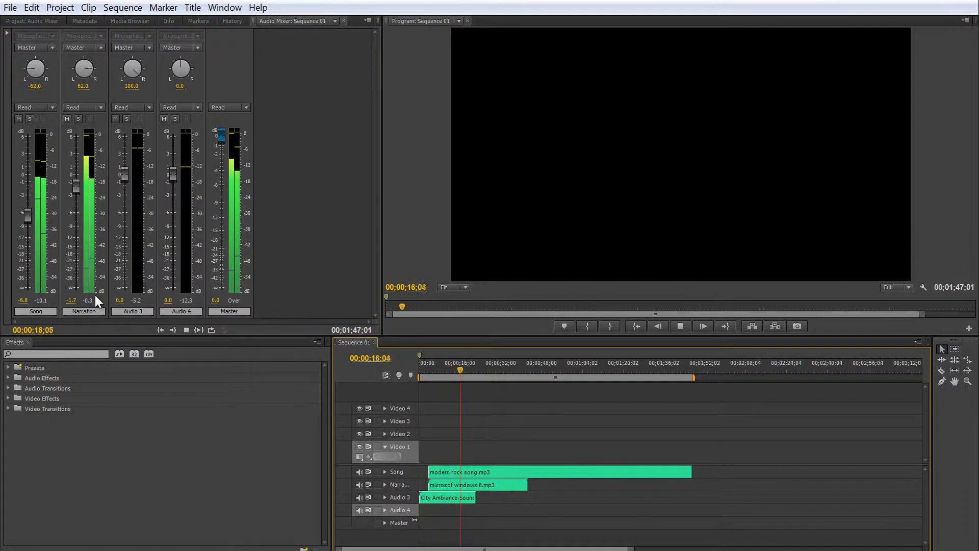
{"action": "key", "text": "space"}
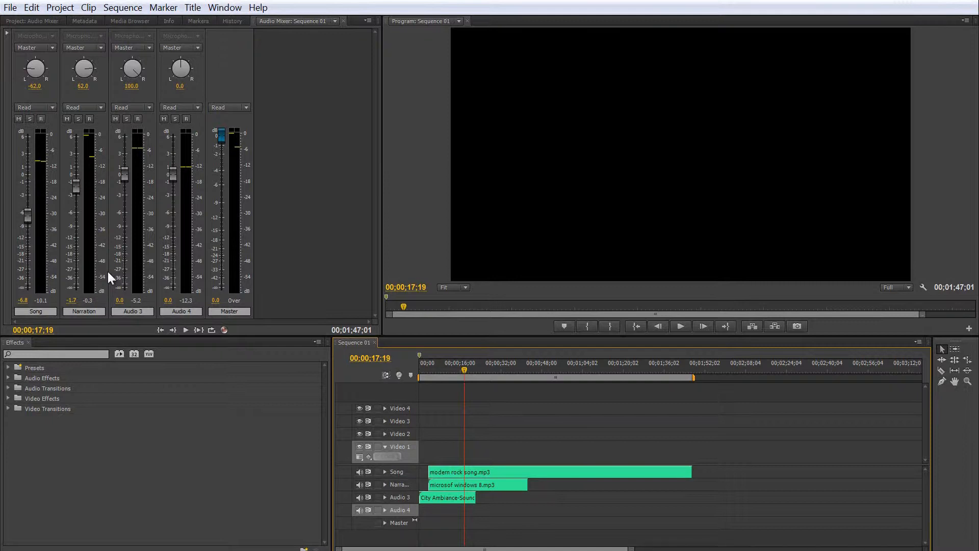
- Replay the sequence from the start while switching the level meters to Dynamic Peaks and back to Static Peaks
{"action": "key", "text": "Left"}
{"action": "key", "text": "Left"}
{"action": "left_click_drag", "start_coordinate": [463, 368], "coordinate": [421, 369]}
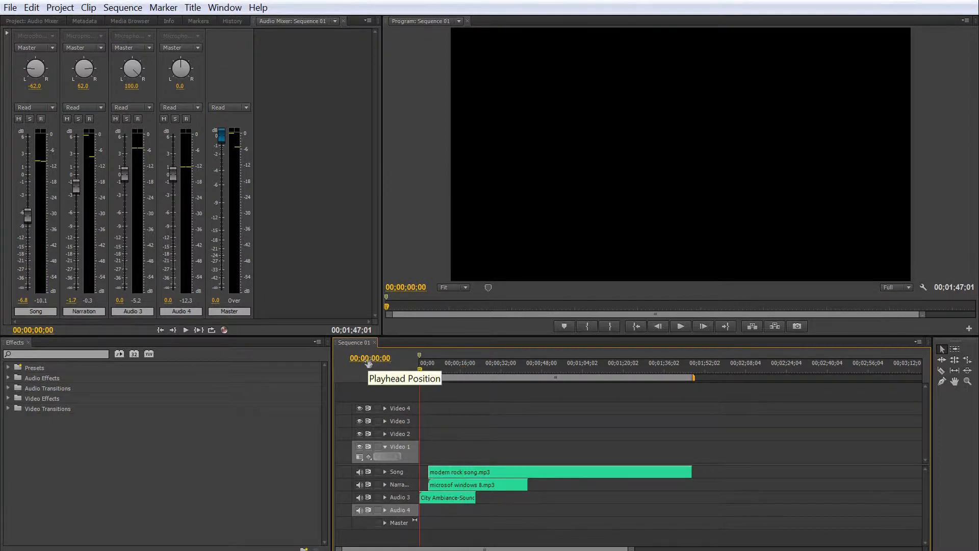
{"action": "key", "text": "space"}
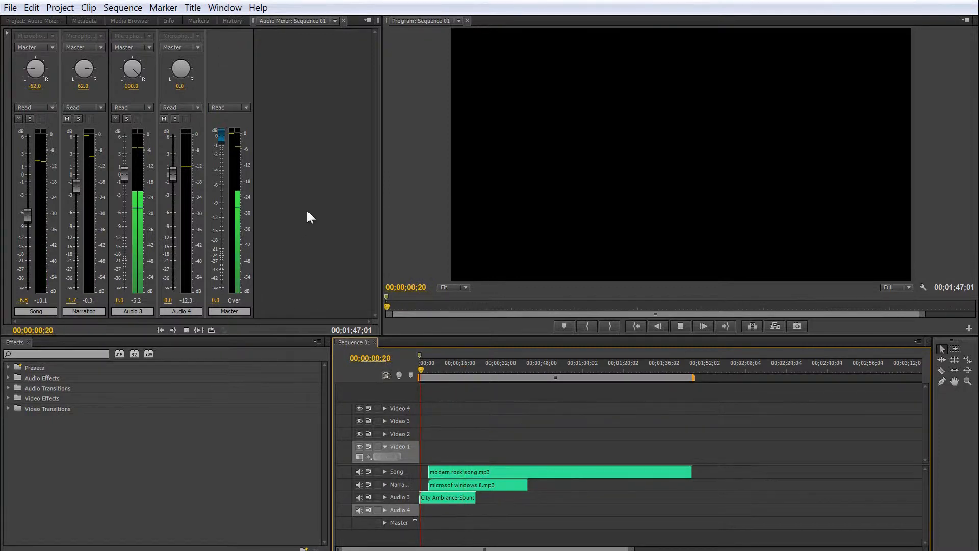
{"action": "right_click", "coordinate": [138, 220]}
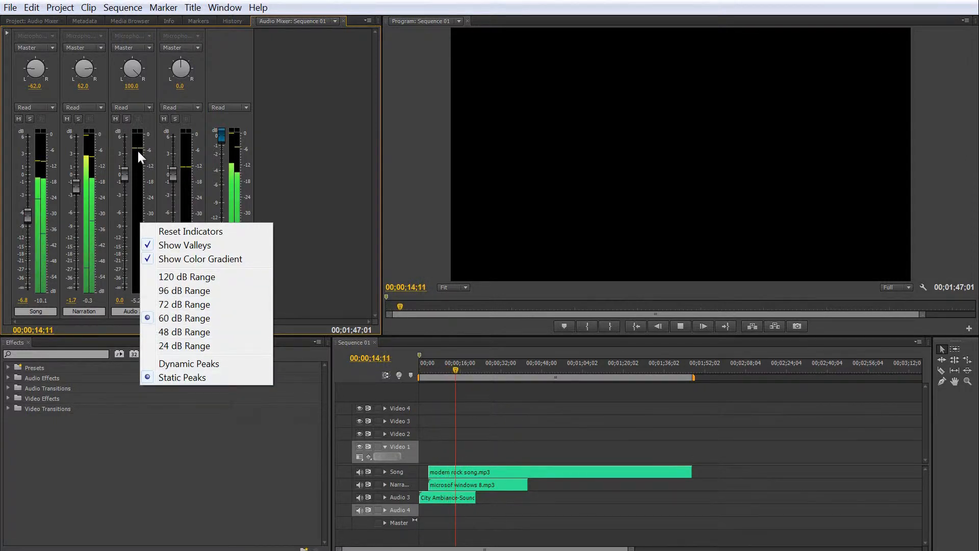
{"action": "left_click", "coordinate": [194, 364]}
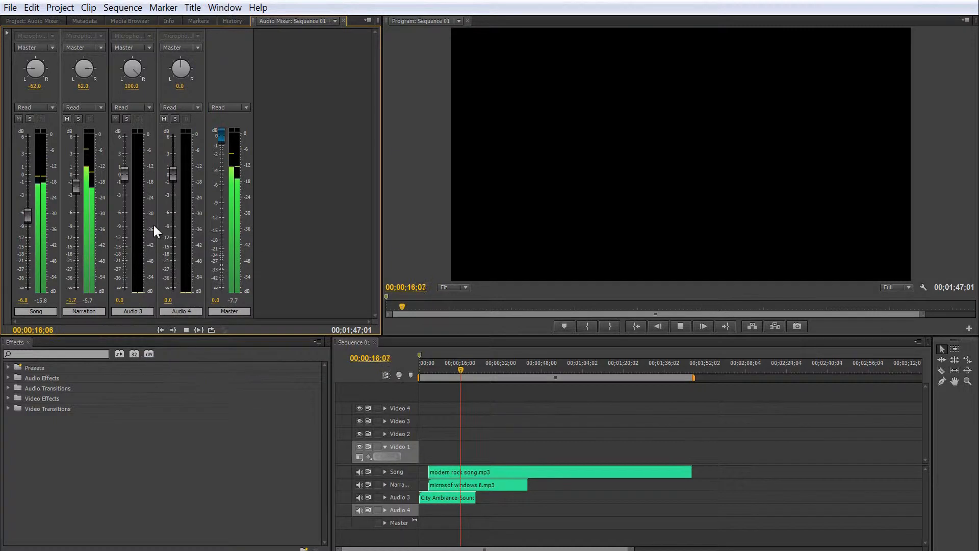
{"action": "right_click", "coordinate": [92, 157]}
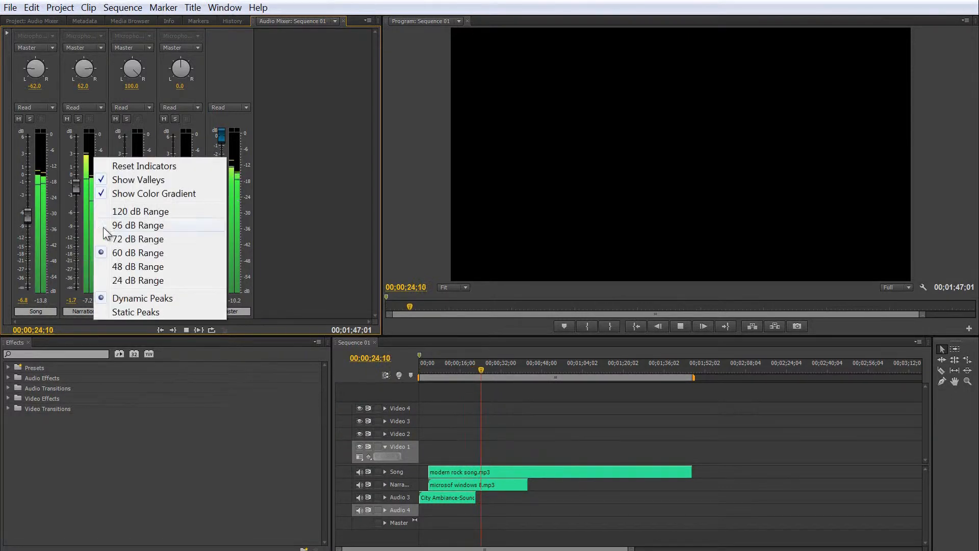
{"action": "left_click", "coordinate": [121, 310]}
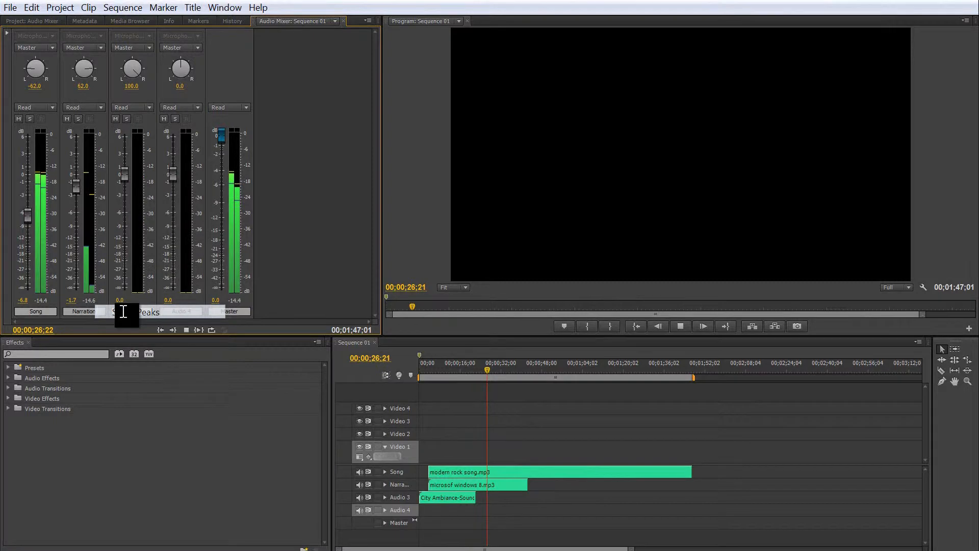
- Turn off the valleys display on the level meters and stop playback
{"action": "right_click", "coordinate": [85, 228]}
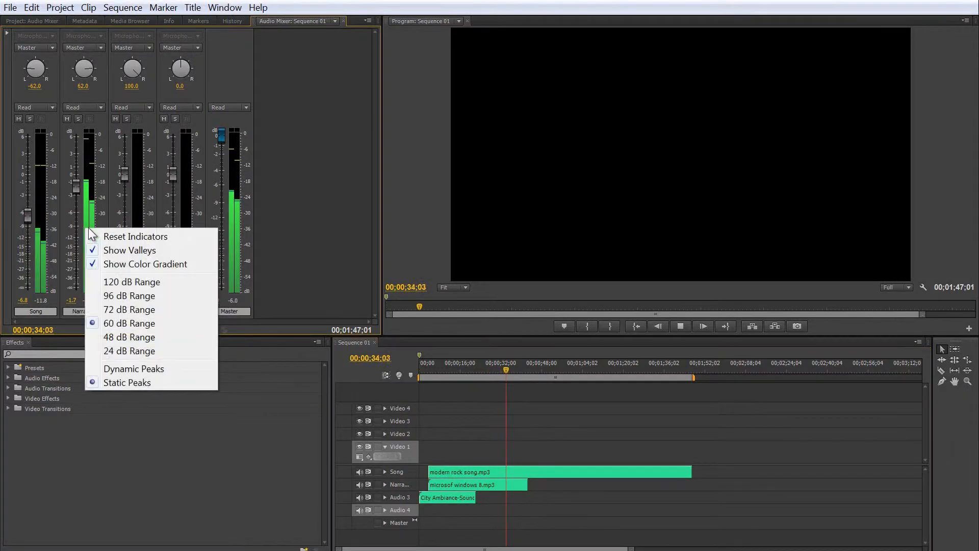
{"action": "left_click", "coordinate": [113, 250]}
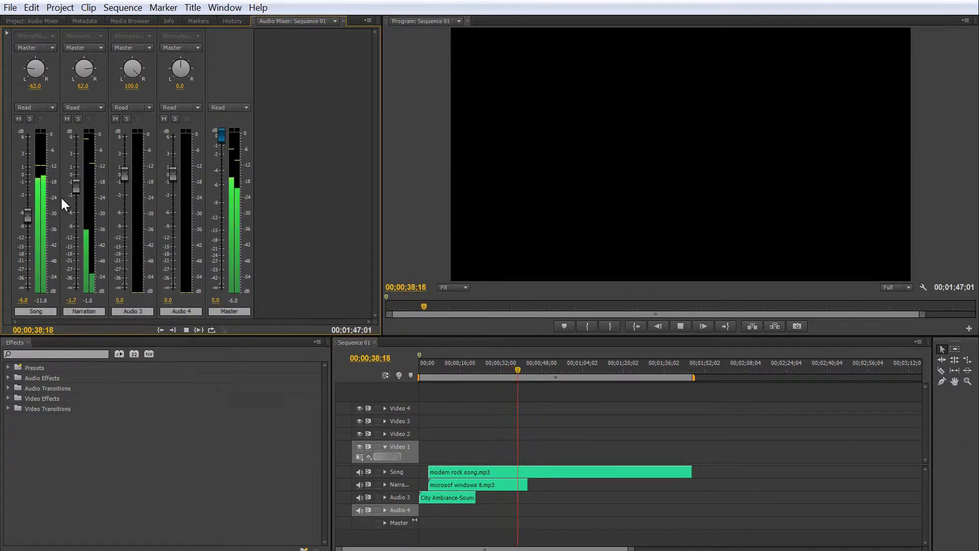
{"action": "key", "text": "space"}
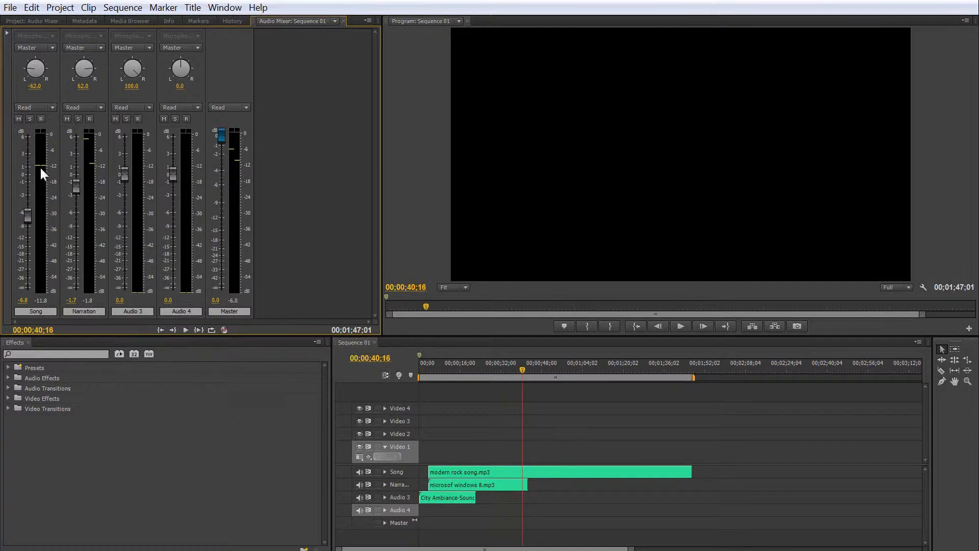
- Turn off the level meters' color gradient and play the sequence from 00;00;04;12
{"action": "left_click_drag", "start_coordinate": [520, 371], "coordinate": [430, 374]}
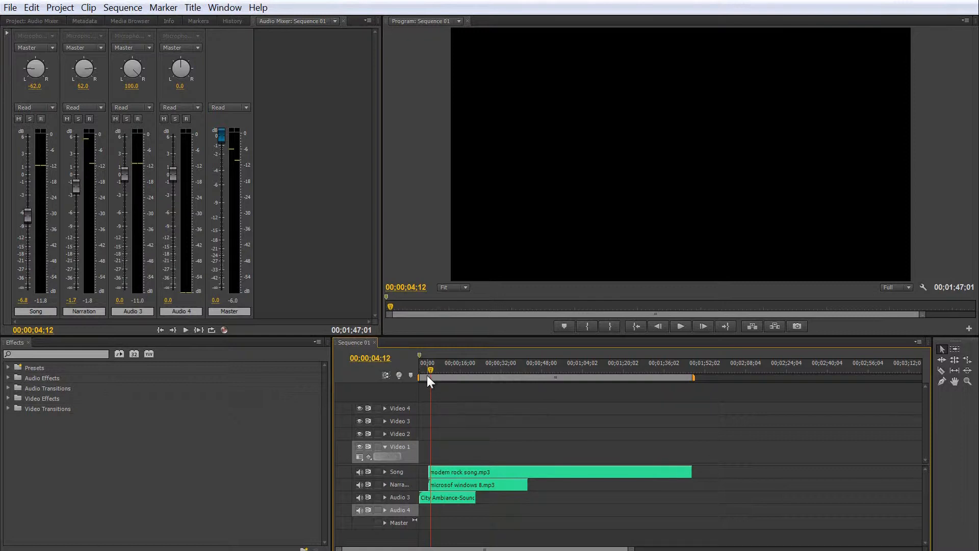
{"action": "right_click", "coordinate": [87, 226]}
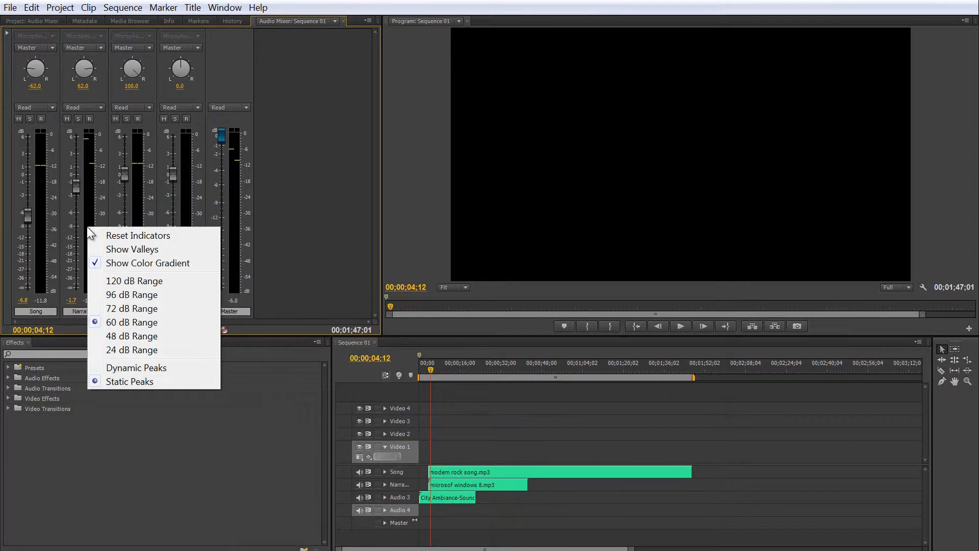
{"action": "left_click", "coordinate": [114, 264]}
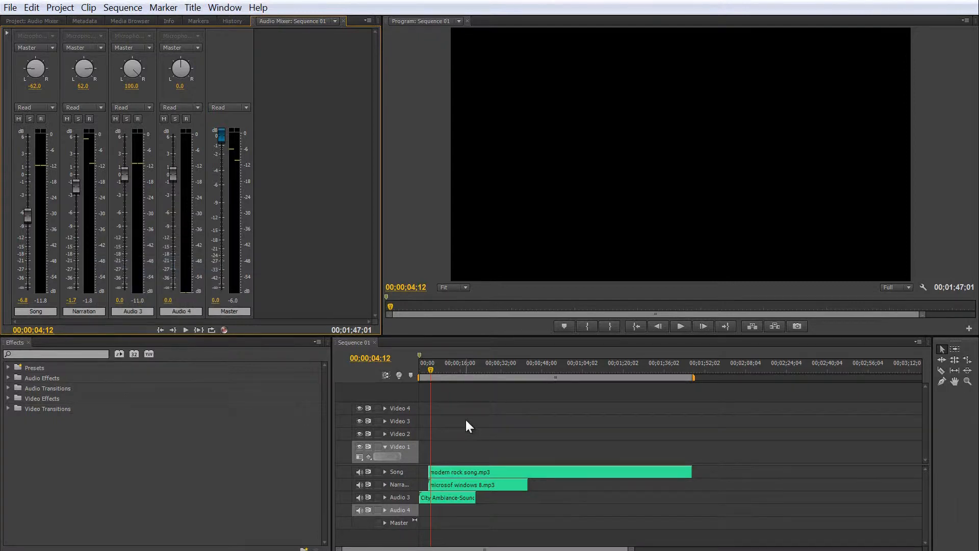
{"action": "key", "text": "space"}
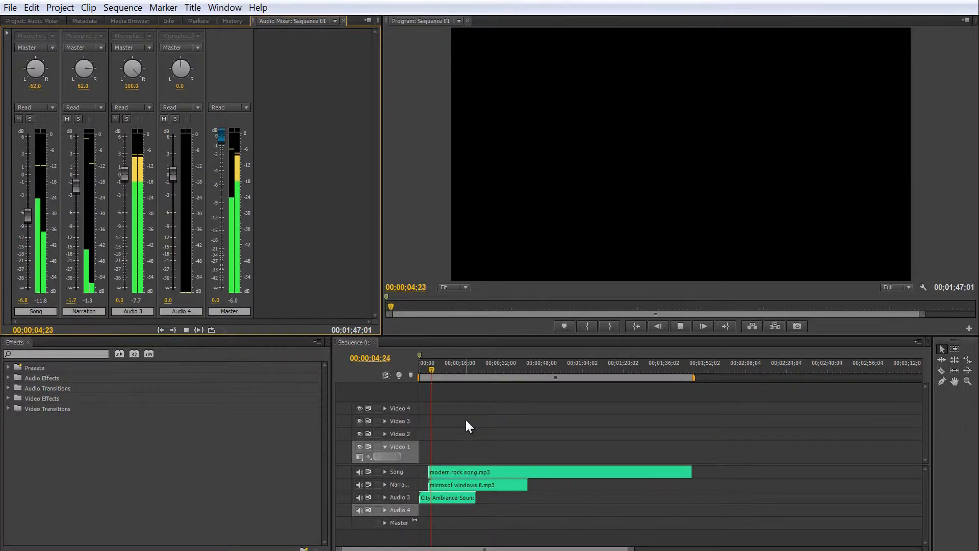
- Turn the level meters' color gradient back on and resume playback
{"action": "right_click", "coordinate": [137, 169]}
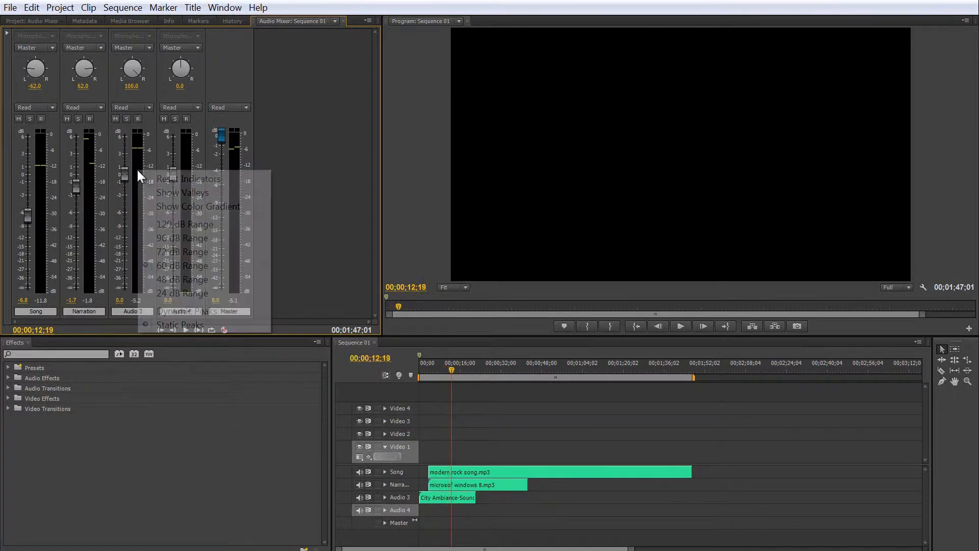
{"action": "left_click", "coordinate": [157, 205]}
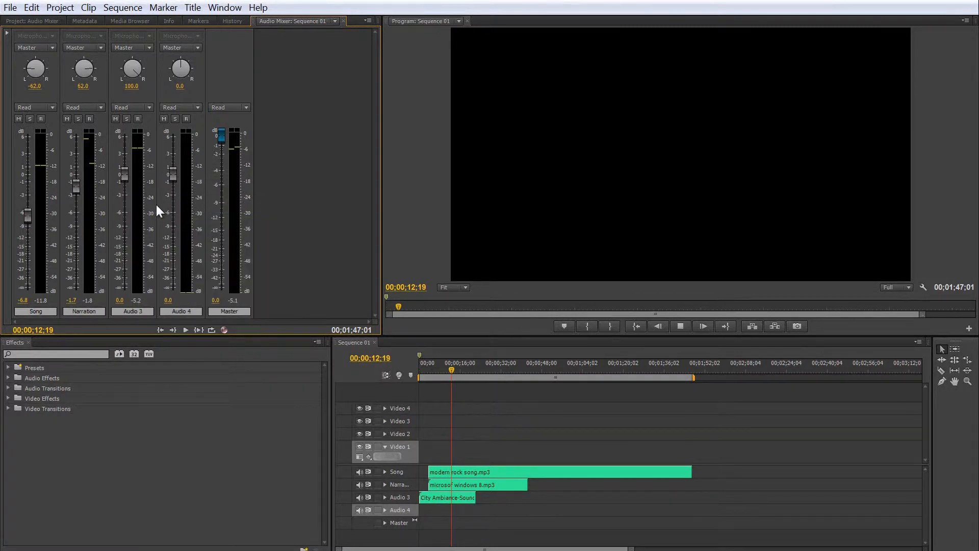
{"action": "key", "text": "space"}
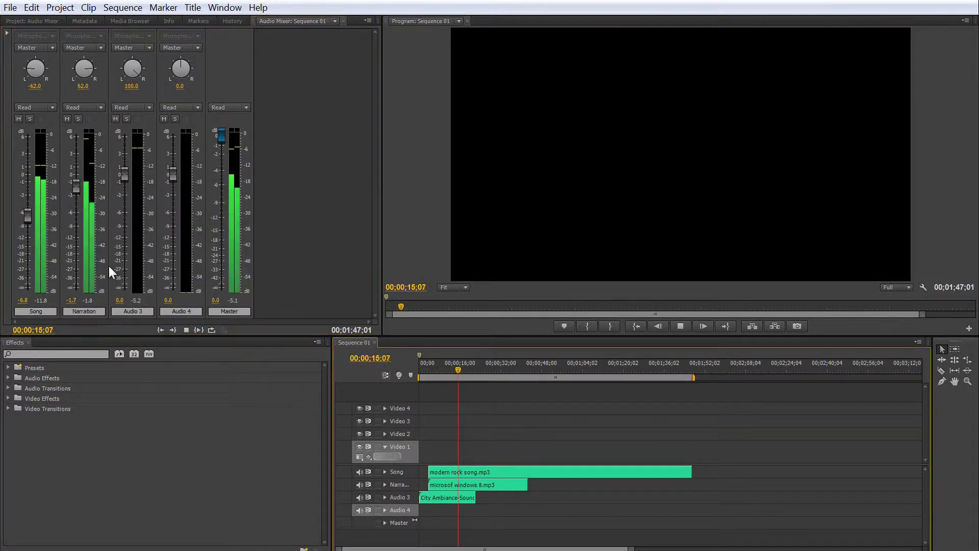
- Reset the level meters' peak indicators and turn the valleys display back on
{"action": "left_click", "coordinate": [90, 179]}
{"action": "right_click", "coordinate": [89, 178]}
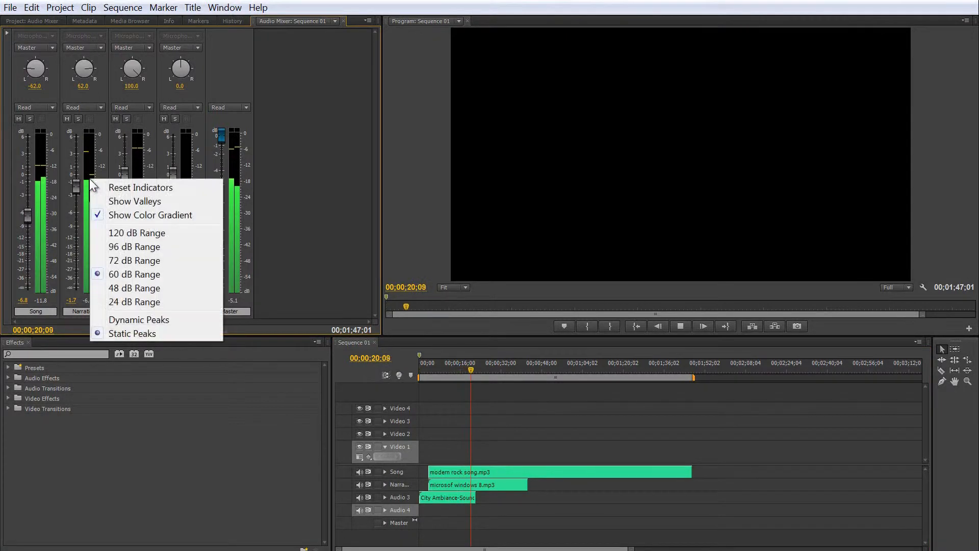
{"action": "left_click", "coordinate": [119, 187]}
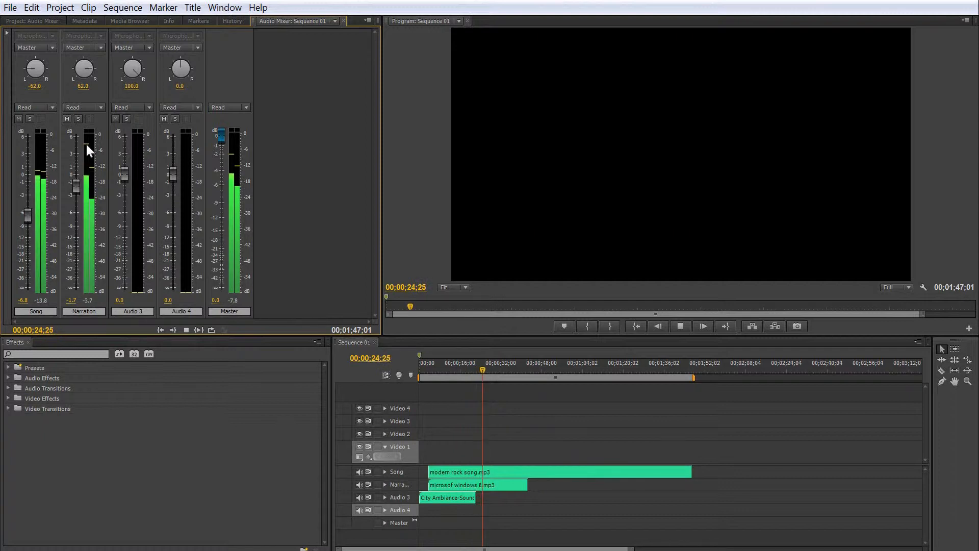
{"action": "right_click", "coordinate": [90, 179]}
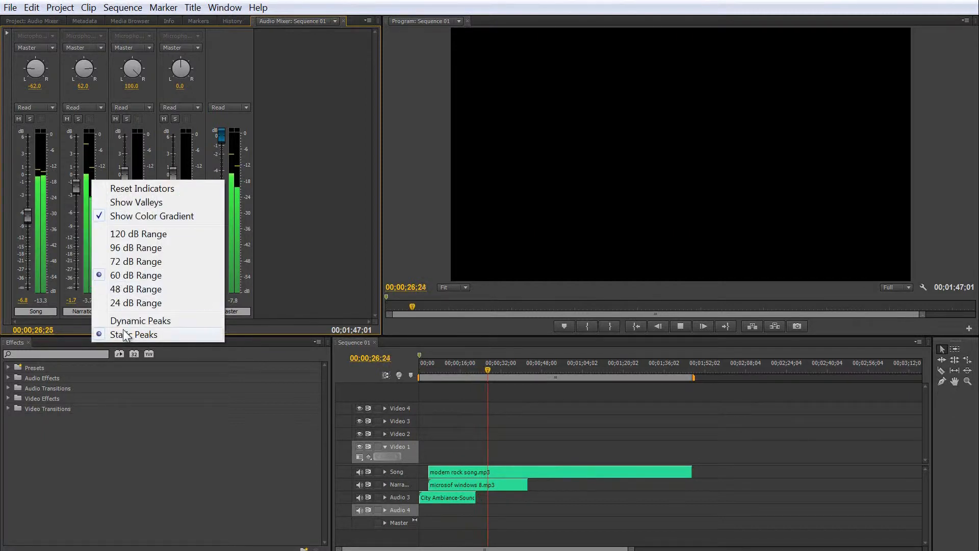
{"action": "left_click", "coordinate": [130, 202]}
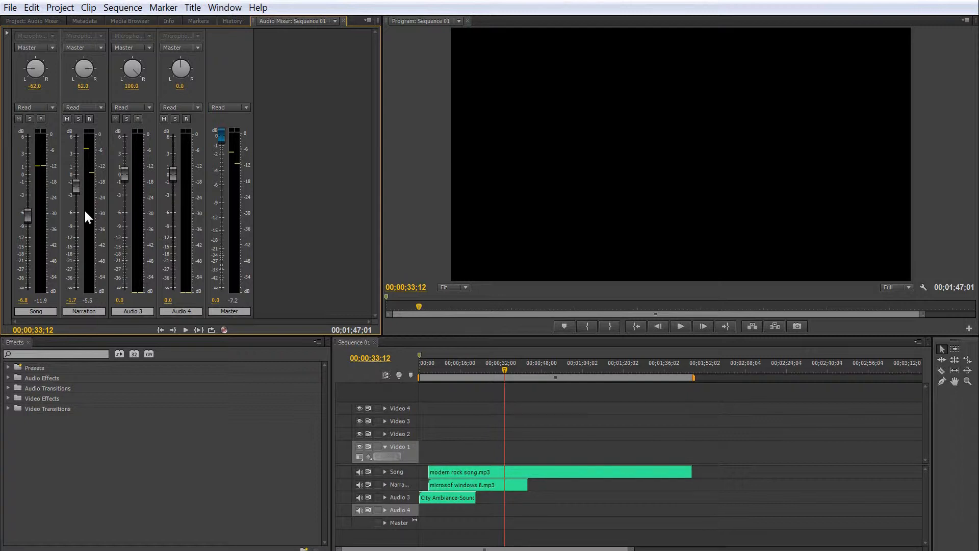
- Reset the peak indicators on the Master track's level meter
{"action": "right_click", "coordinate": [234, 210]}
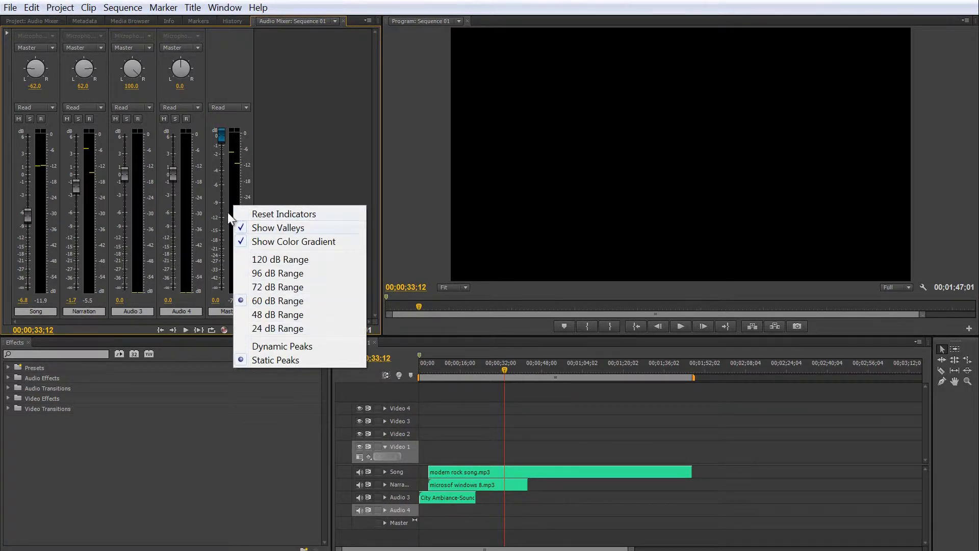
{"action": "left_click", "coordinate": [235, 214]}
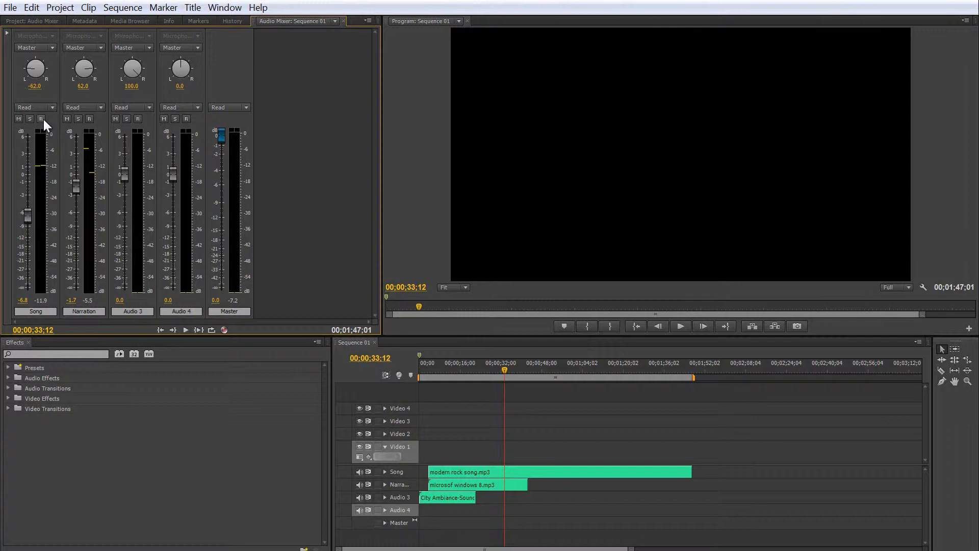
- Review the input devices in the audio hardware settings, then close the settings and preferences without changes
{"action": "left_click", "coordinate": [33, 8]}
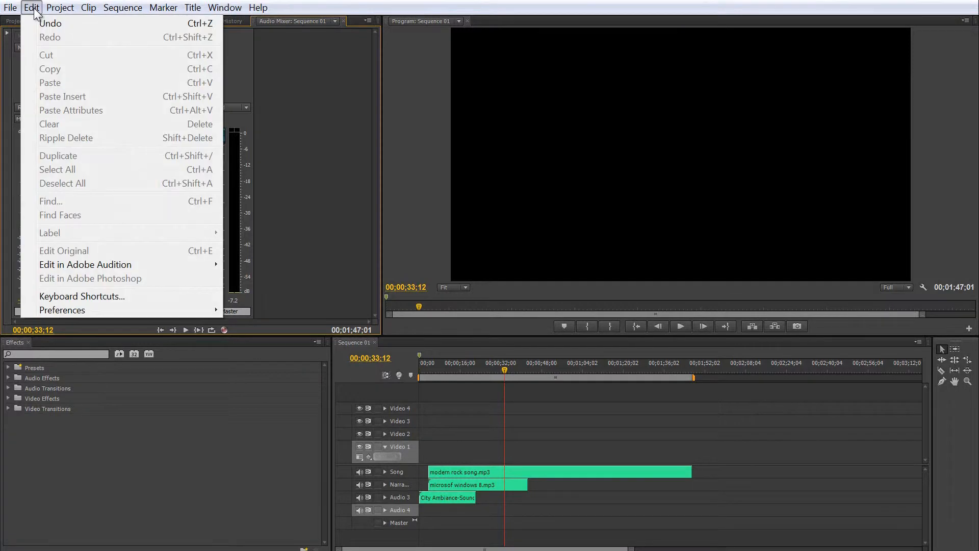
{"action": "mouse_move", "coordinate": [77, 308]}
{"action": "left_click", "coordinate": [246, 348]}
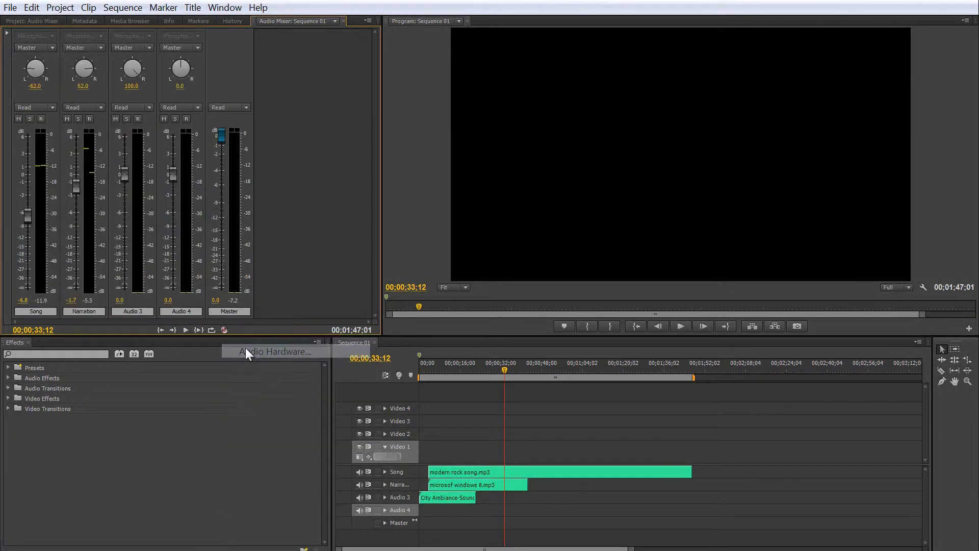
{"action": "left_click", "coordinate": [440, 182]}
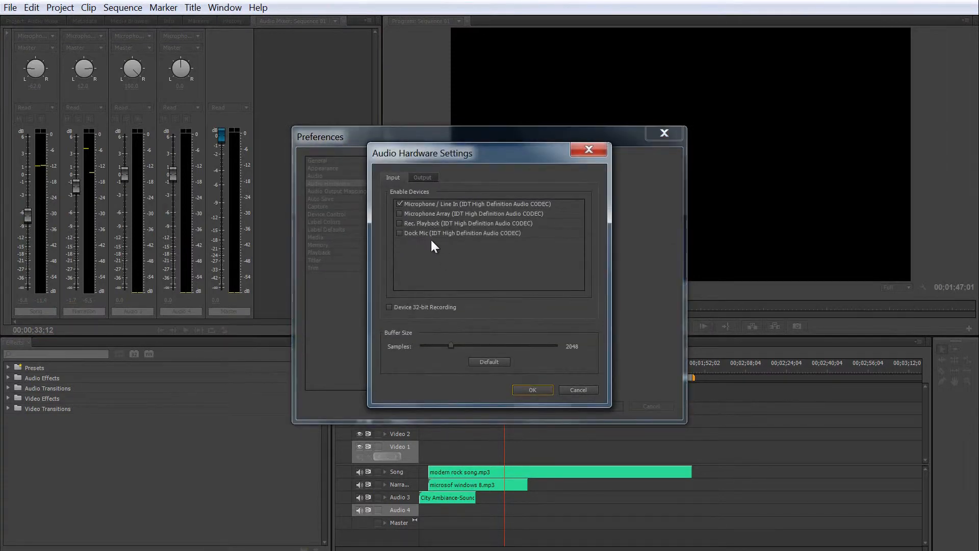
{"action": "left_click", "coordinate": [588, 149]}
{"action": "left_click", "coordinate": [663, 133]}
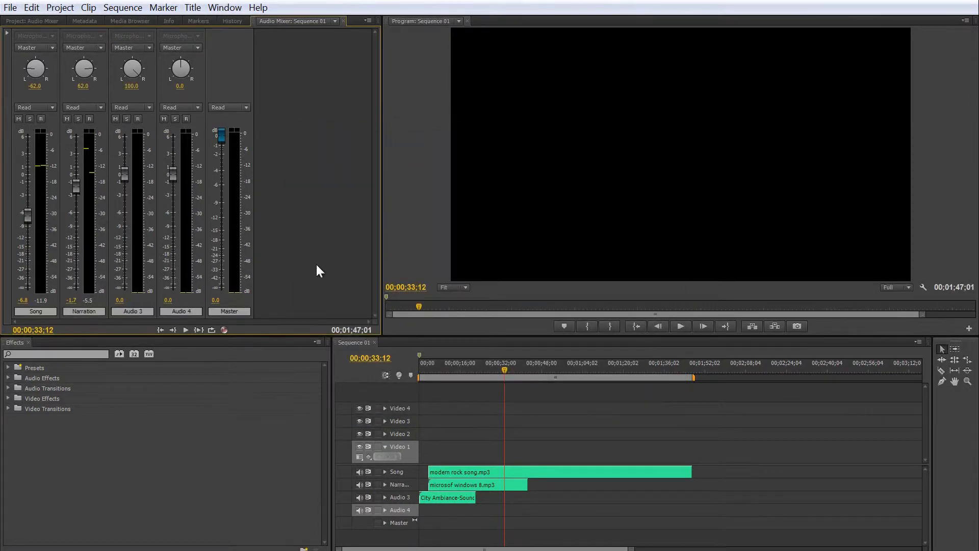
- Play the sequence from the beginning, briefly muting the Audio 3 track and unmuting it during playback
{"action": "left_click_drag", "start_coordinate": [437, 362], "coordinate": [407, 368]}
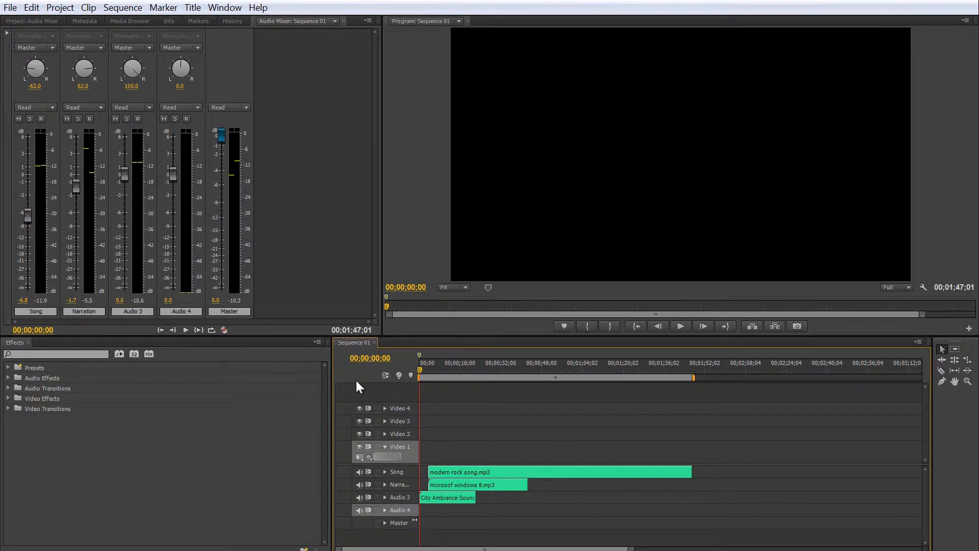
{"action": "key", "text": "space"}
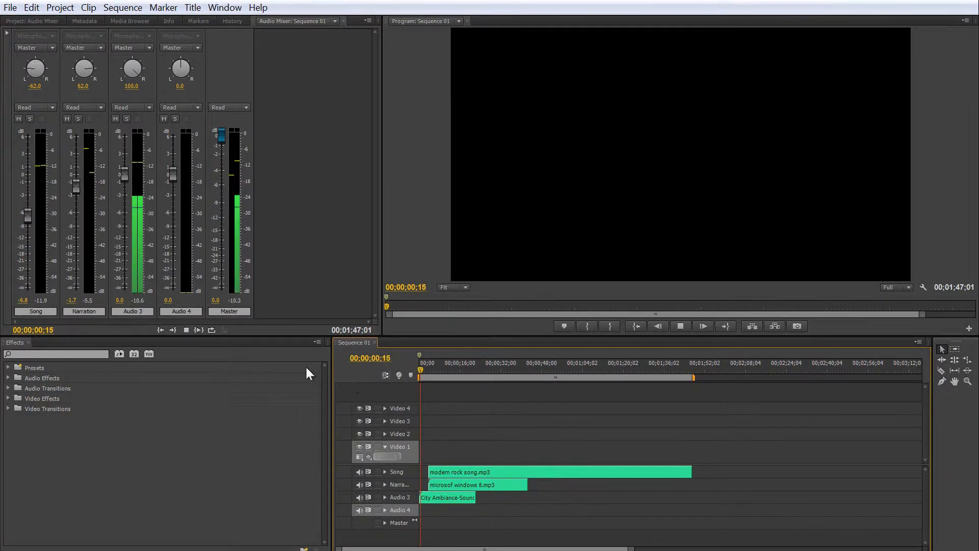
{"action": "left_click", "coordinate": [115, 119]}
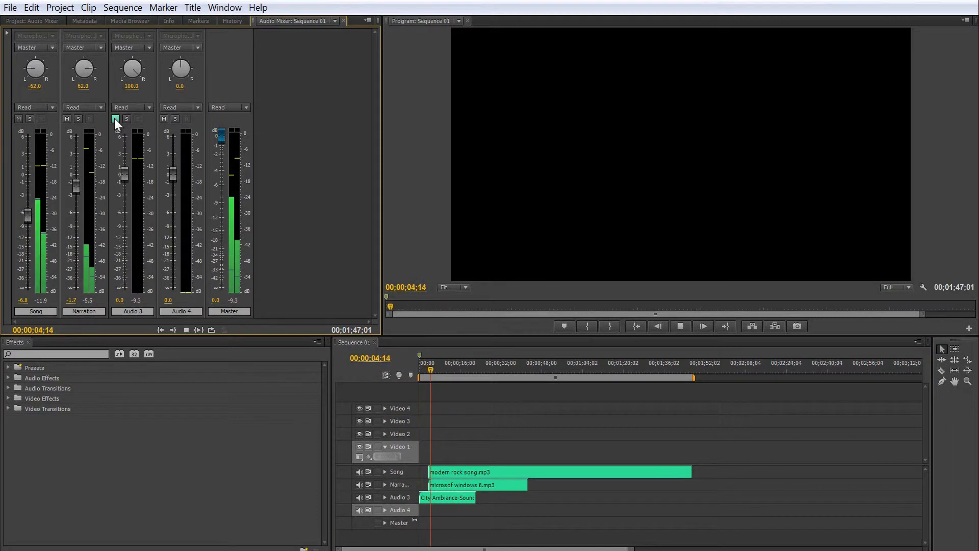
{"action": "left_click", "coordinate": [114, 117]}
- Solo the Narration track during playback, turn its solo off again and stop playback
{"action": "left_click", "coordinate": [78, 119]}
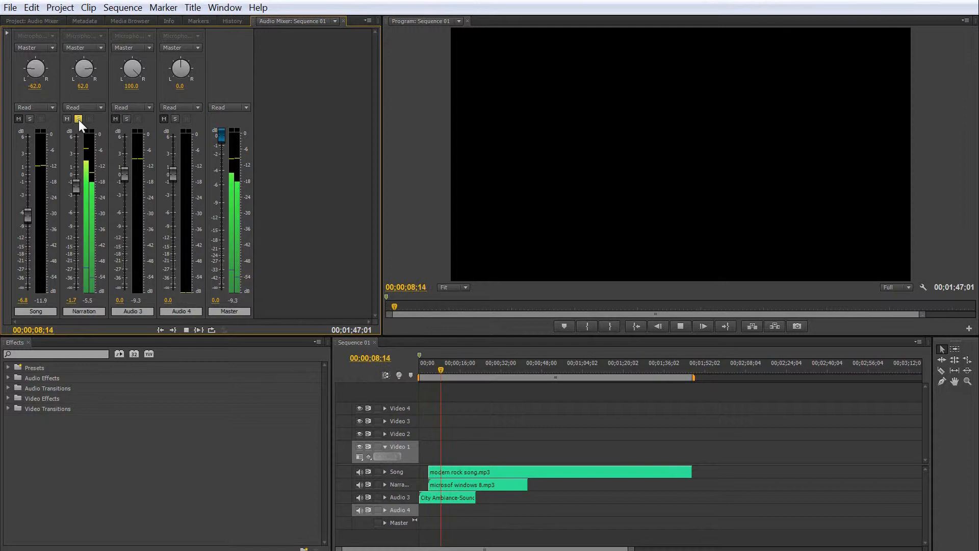
{"action": "left_click", "coordinate": [79, 119]}
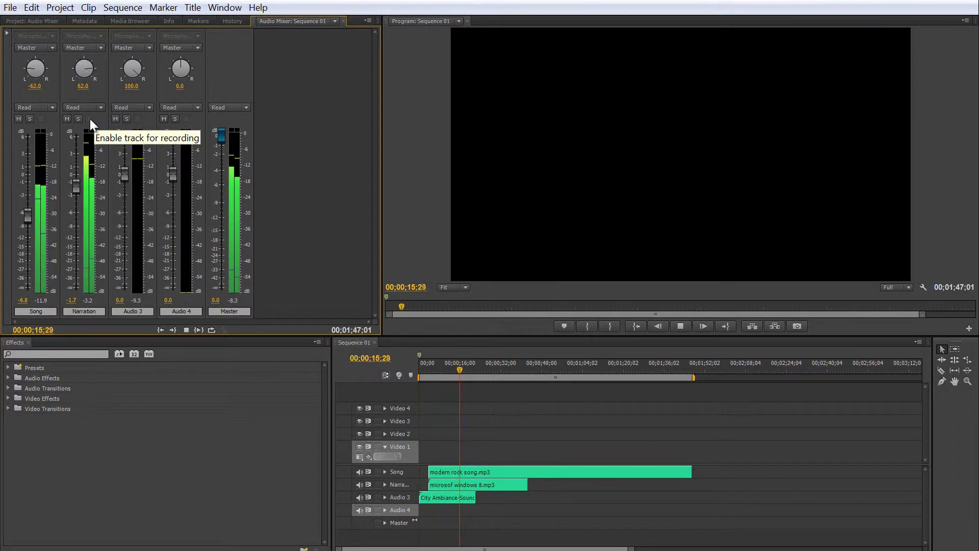
{"action": "key", "text": "space"}
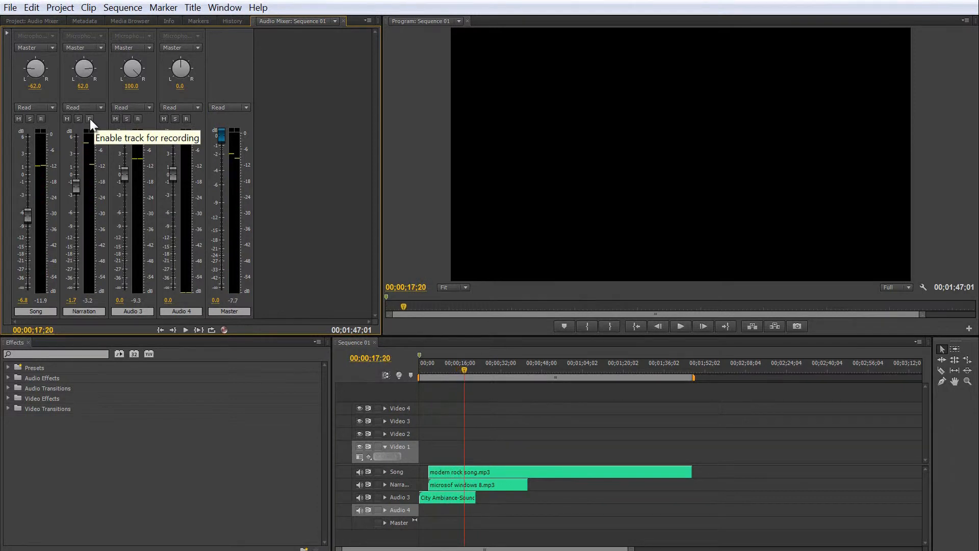
- Enable the Audio 4 track for recording and record microphone audio onto it from the start of the sequence
{"action": "left_click", "coordinate": [186, 119]}
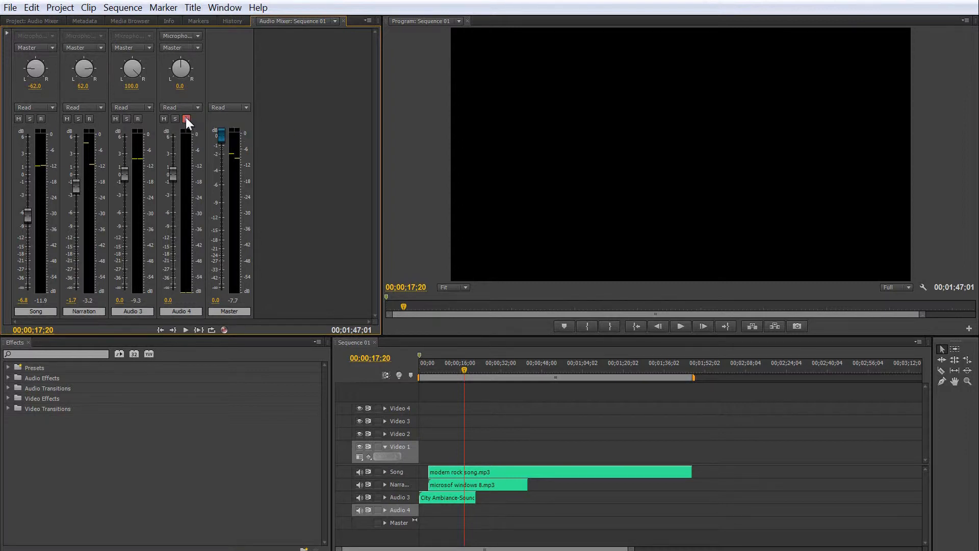
{"action": "left_click_drag", "start_coordinate": [464, 368], "coordinate": [383, 379]}
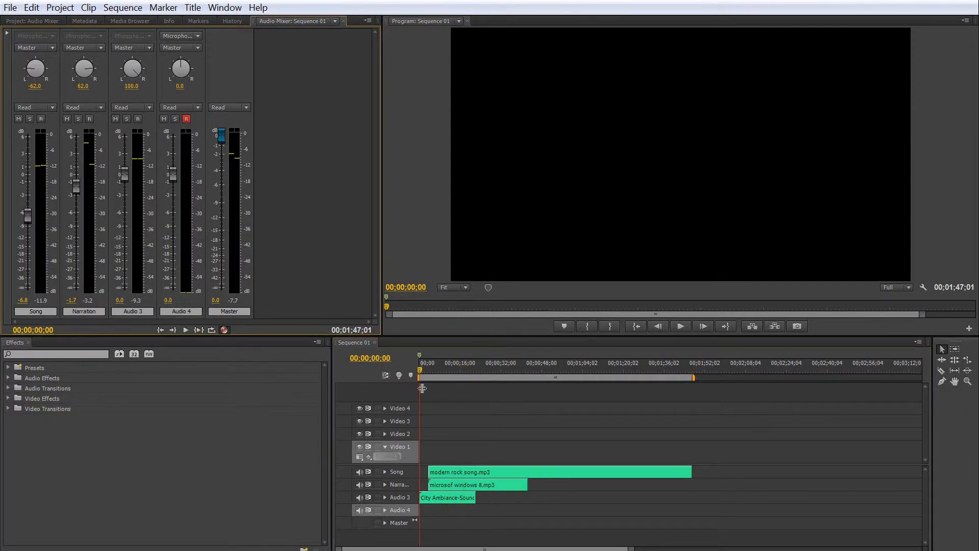
{"action": "key", "text": "space"}
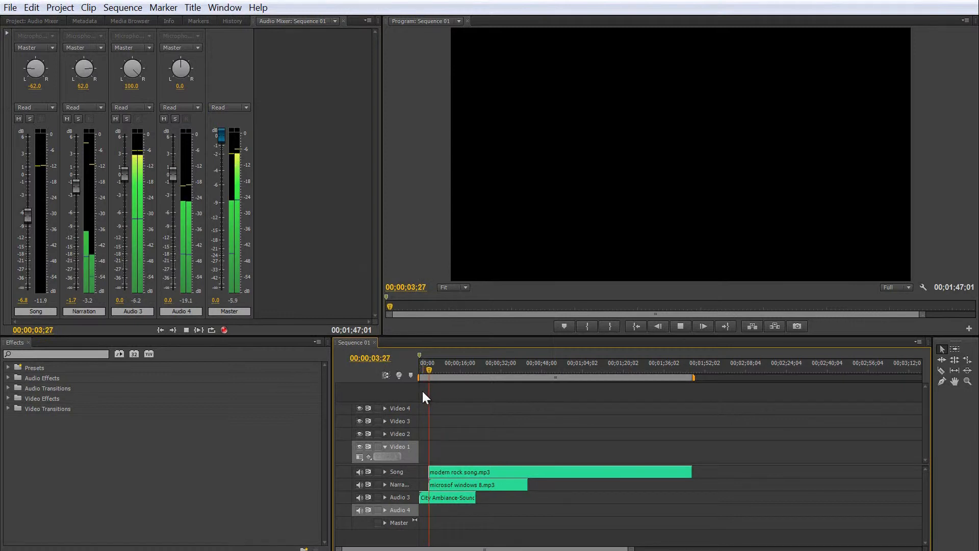
{"action": "key", "text": "space"}
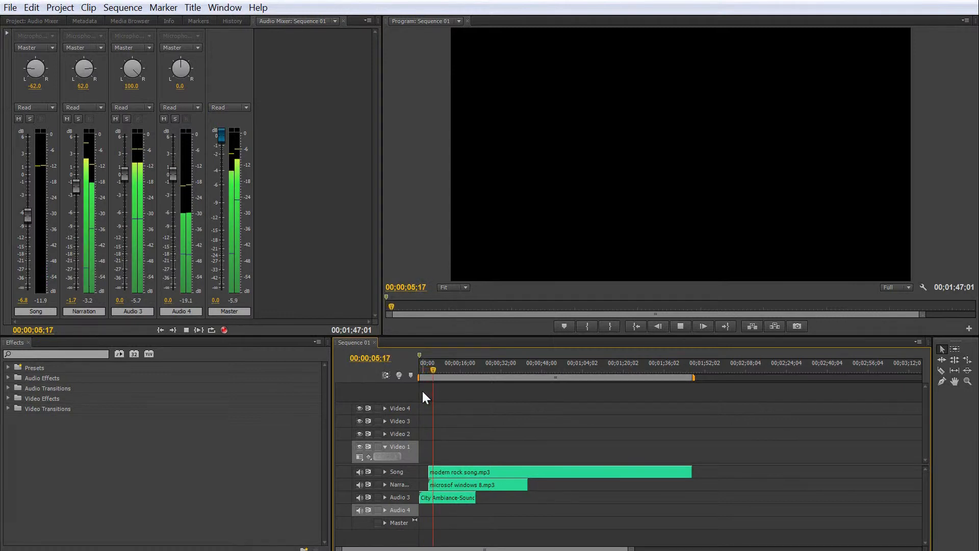
- Solo the Audio 4 track, play the recorded clip from the start of the sequence, and stop playback
{"action": "left_click_drag", "start_coordinate": [432, 371], "coordinate": [368, 368]}
{"action": "left_click", "coordinate": [175, 118]}
{"action": "key", "text": "space"}
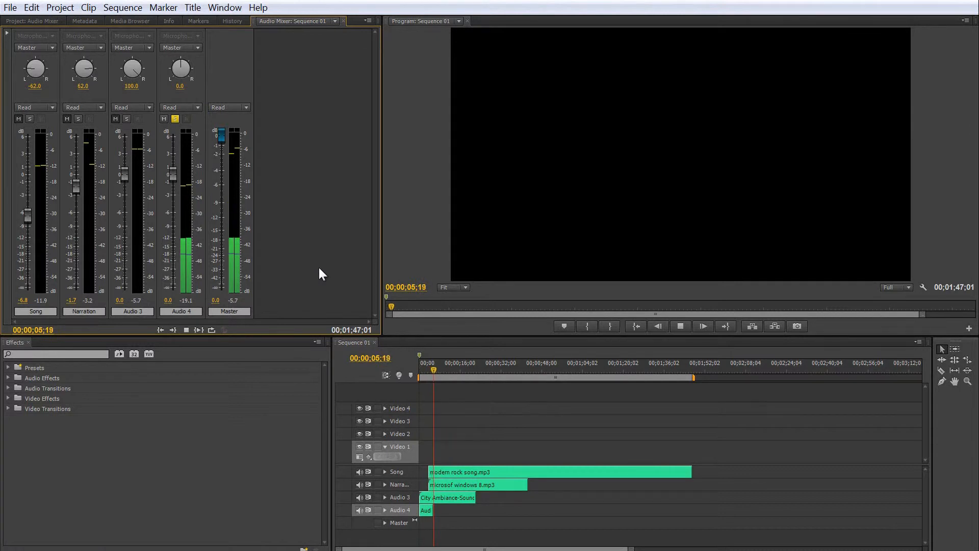
{"action": "key", "text": "space"}
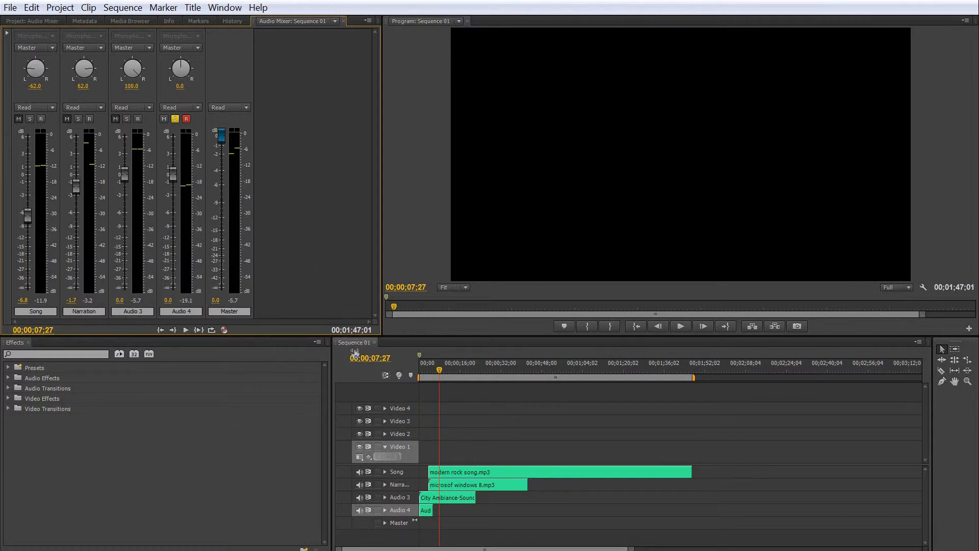
- Expand the Song and Narration tracks and add volume keyframes to the modern rock song clip at 00;00;07;24 and 00;00;20;11
{"action": "left_click", "coordinate": [385, 470]}
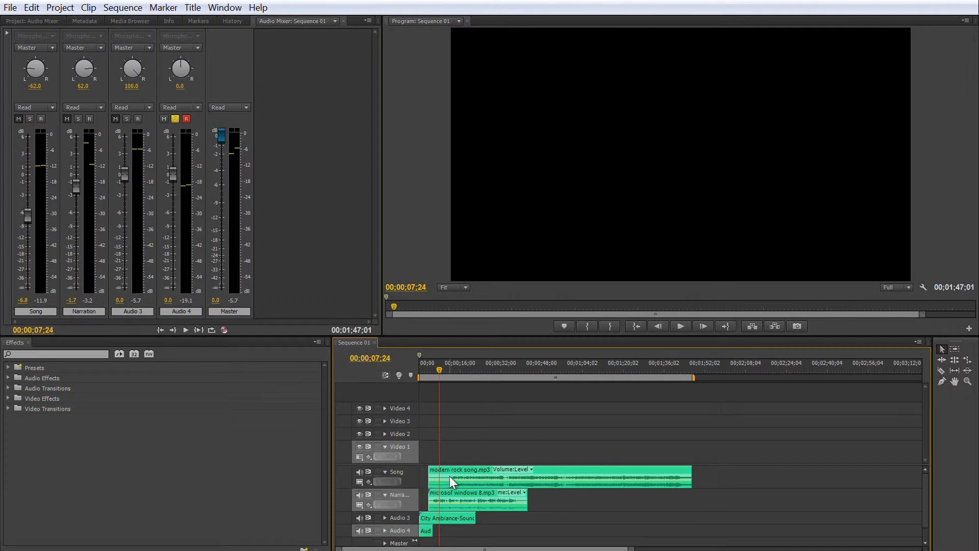
{"action": "left_click", "coordinate": [449, 476]}
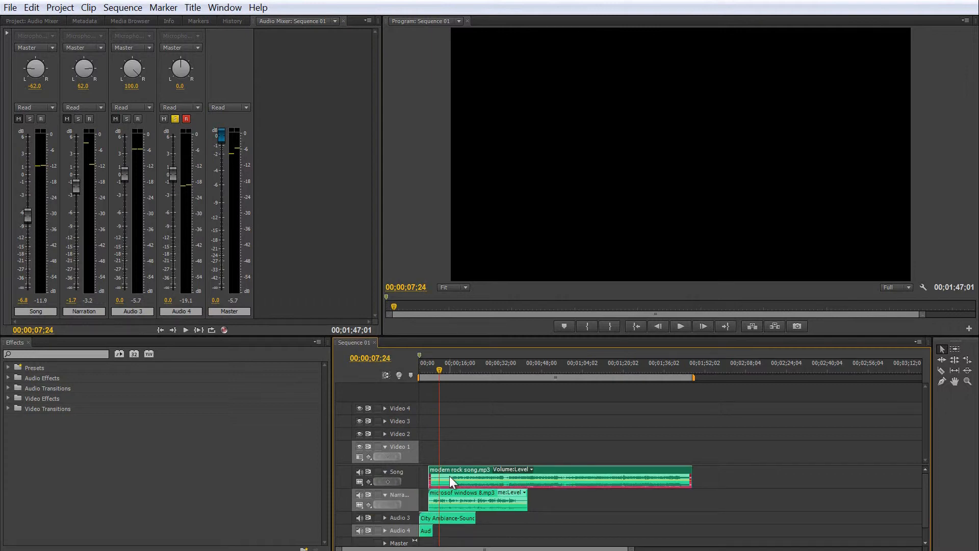
{"action": "left_click_drag", "start_coordinate": [438, 371], "coordinate": [470, 372]}
{"action": "left_click", "coordinate": [387, 481]}
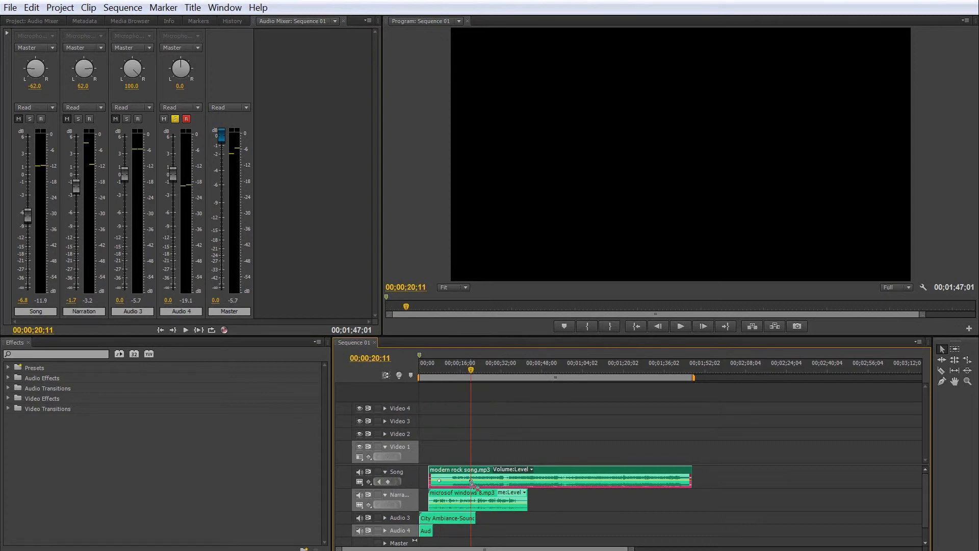
{"action": "mouse_move", "coordinate": [471, 482]}
{"action": "left_mouse_down"}
{"action": "mouse_move", "coordinate": [477, 495]}
{"action": "mouse_move", "coordinate": [470, 481]}
{"action": "left_mouse_up"}
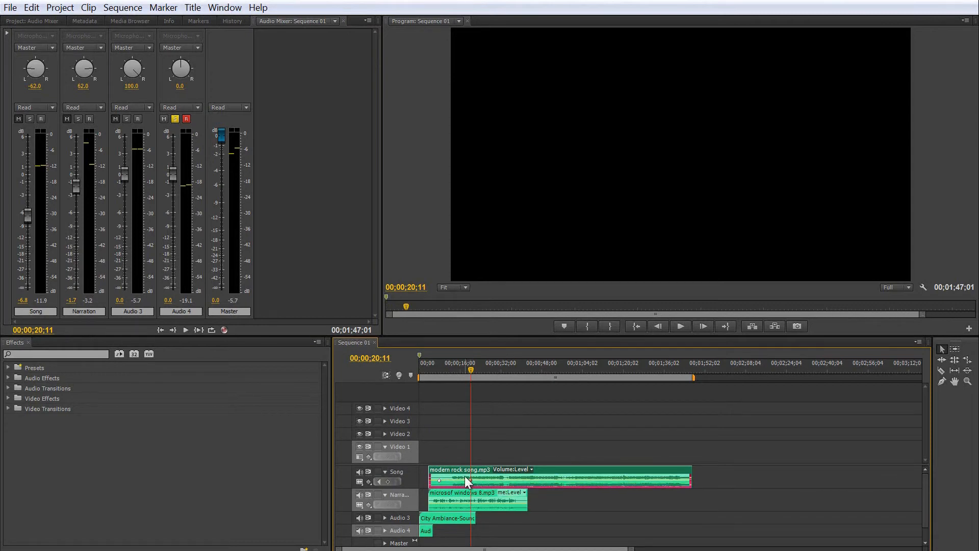